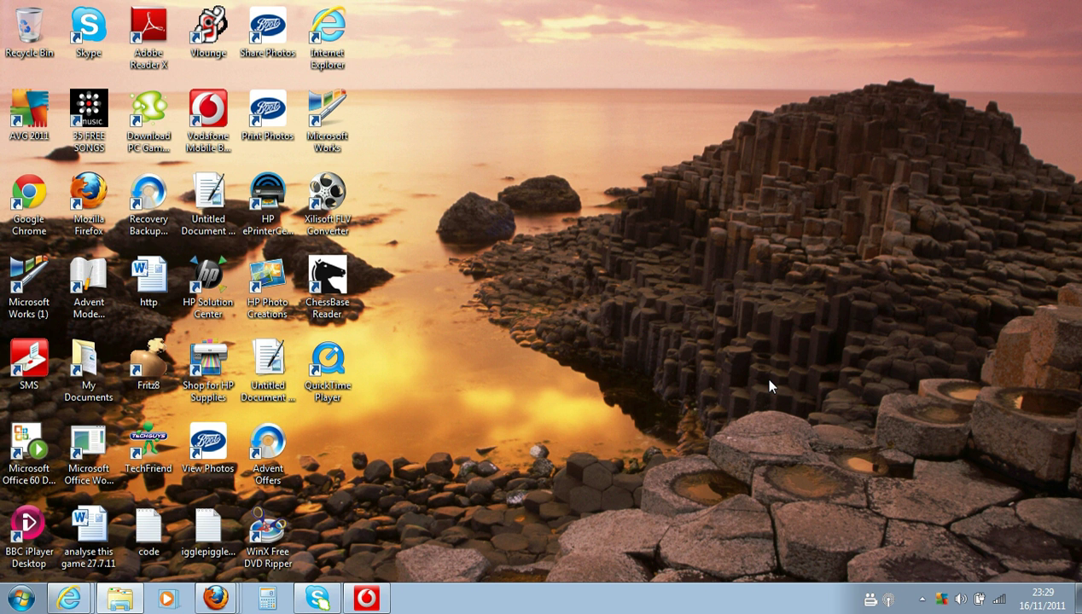
Step: Open Calculator and view its window control options
click(267, 598)
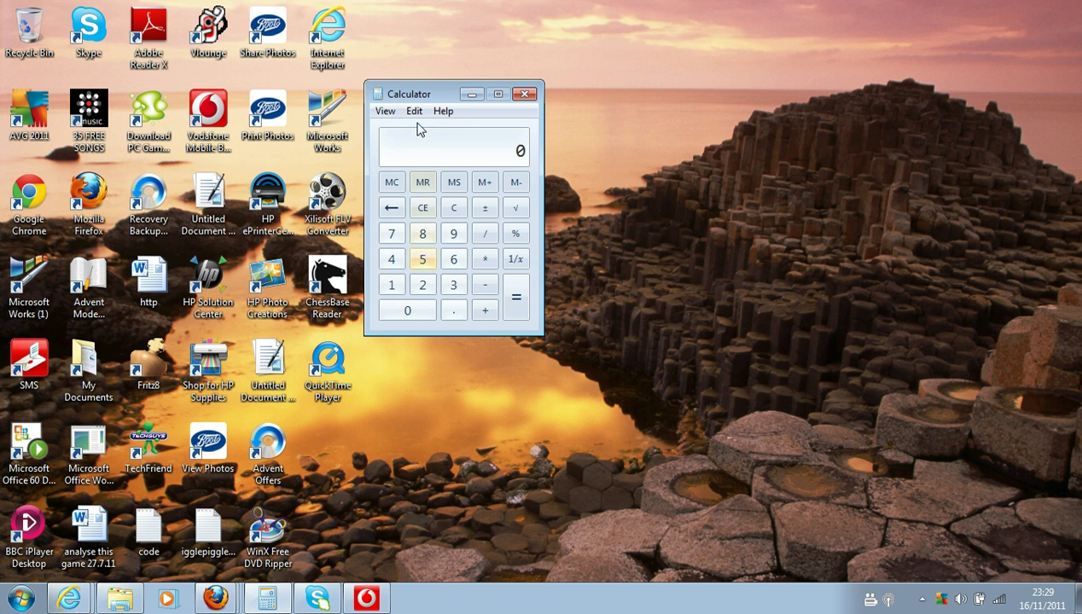
drag(436, 97, 467, 102)
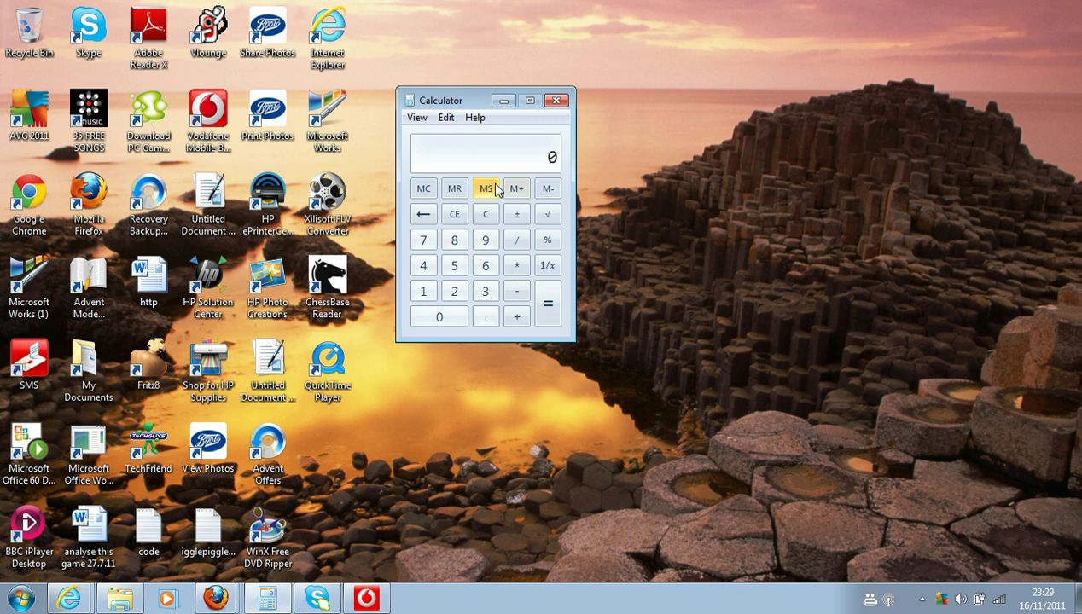
click(411, 102)
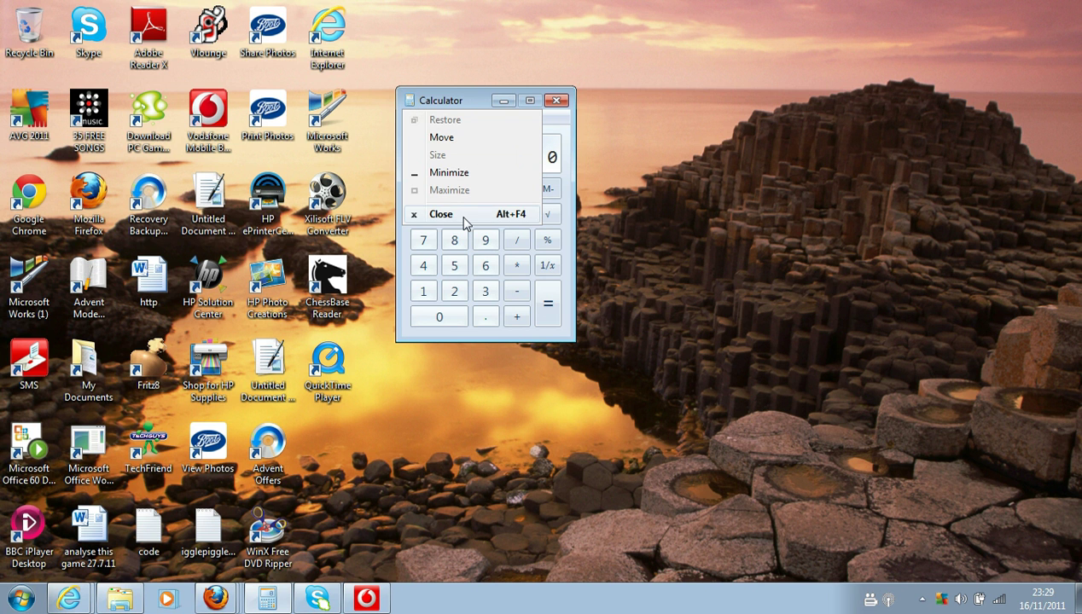
click(449, 100)
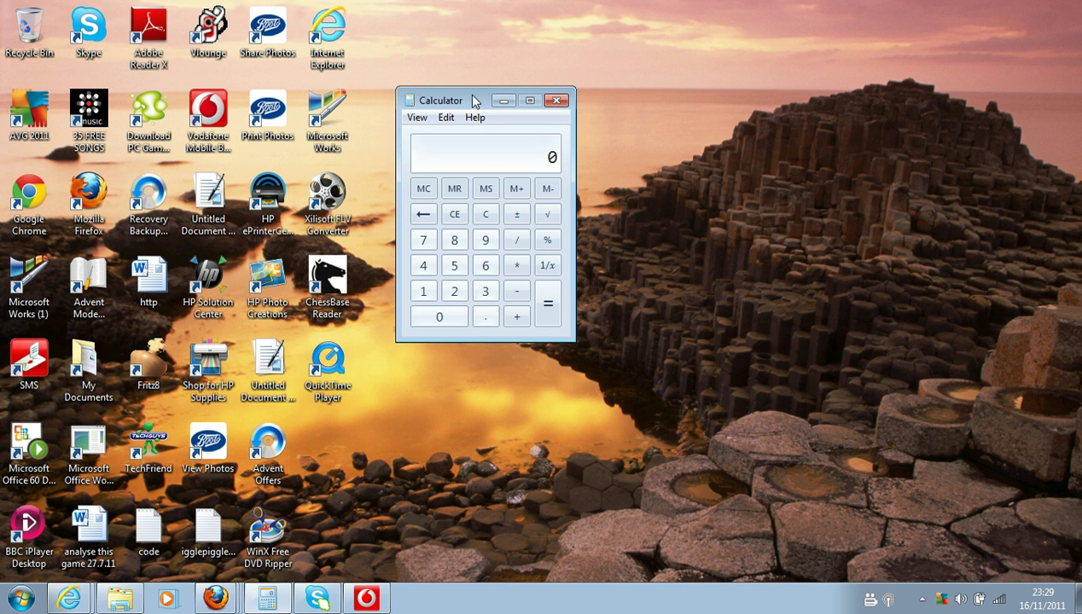
Step: Move the Calculator window around the desktop and close it
drag(472, 96, 514, 122)
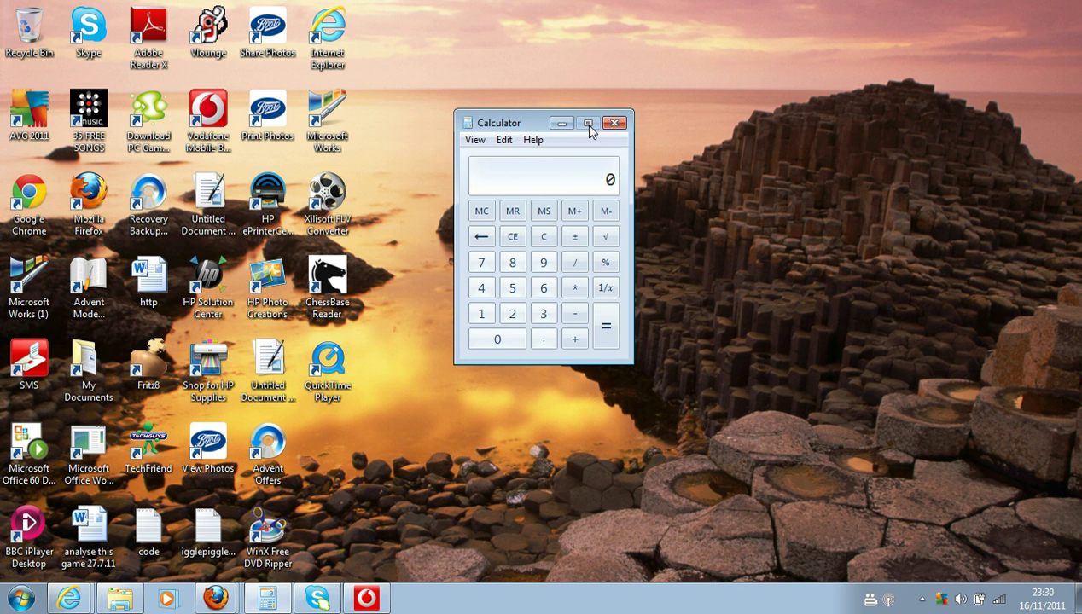
drag(510, 117, 476, 96)
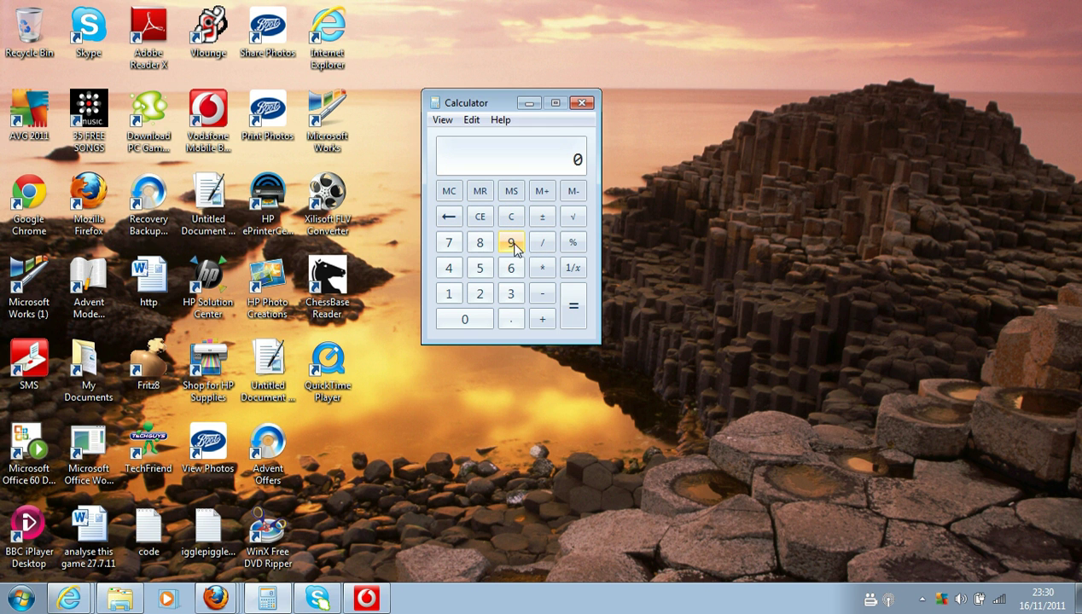
click(582, 104)
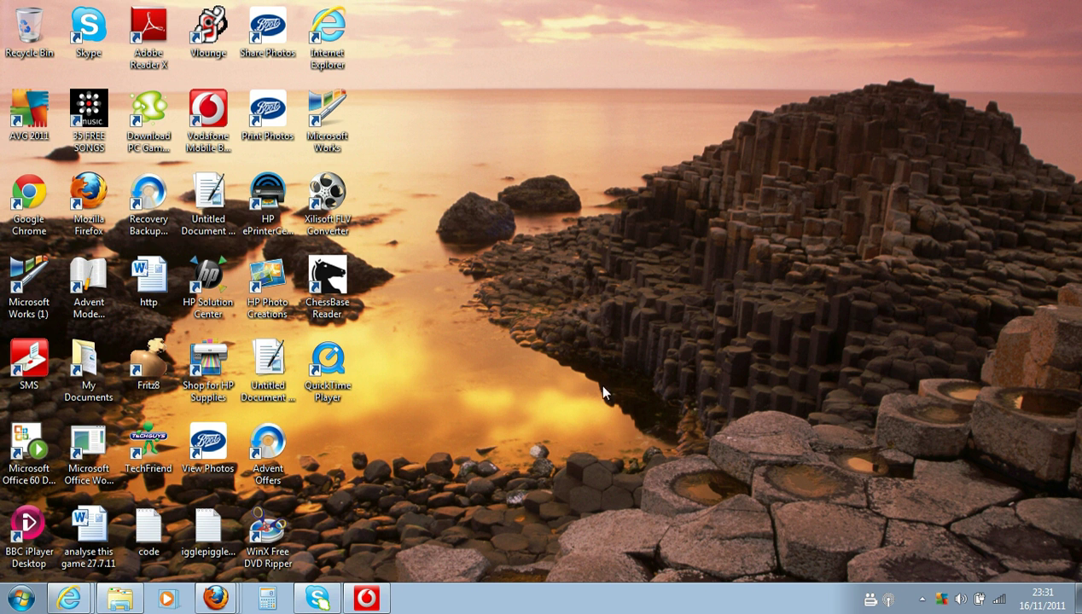
Step: Set the desktop icons to the Large icons size
right_click(522, 251)
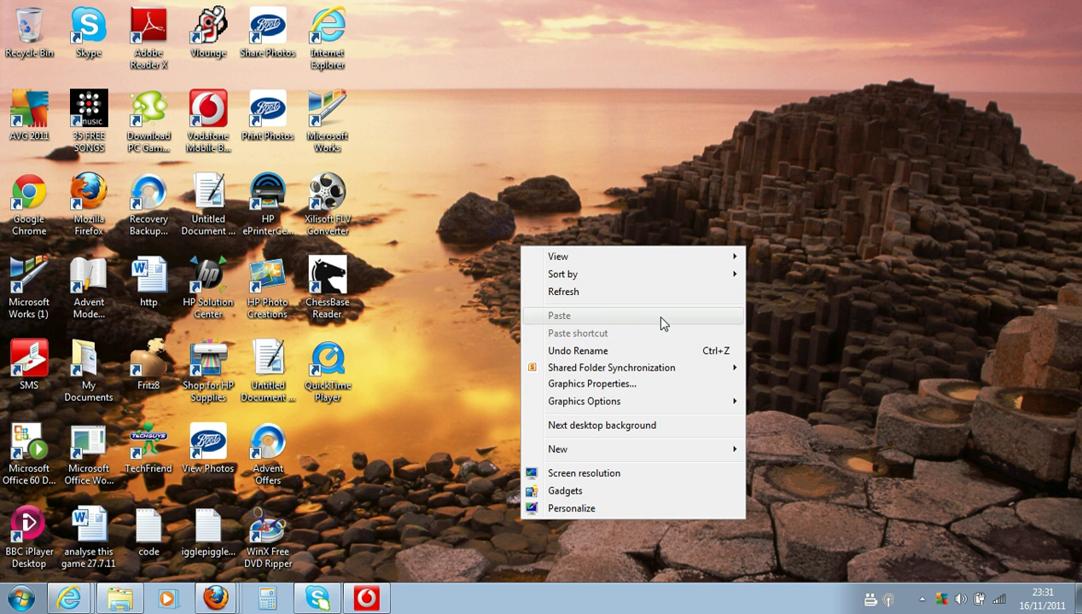
mouse_move(671, 260)
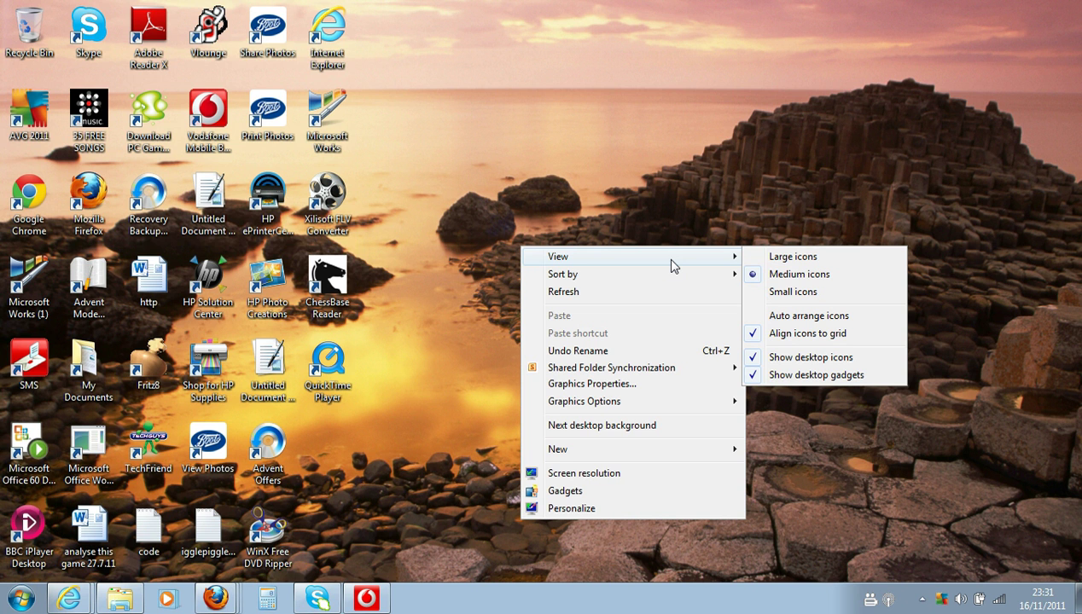
click(811, 260)
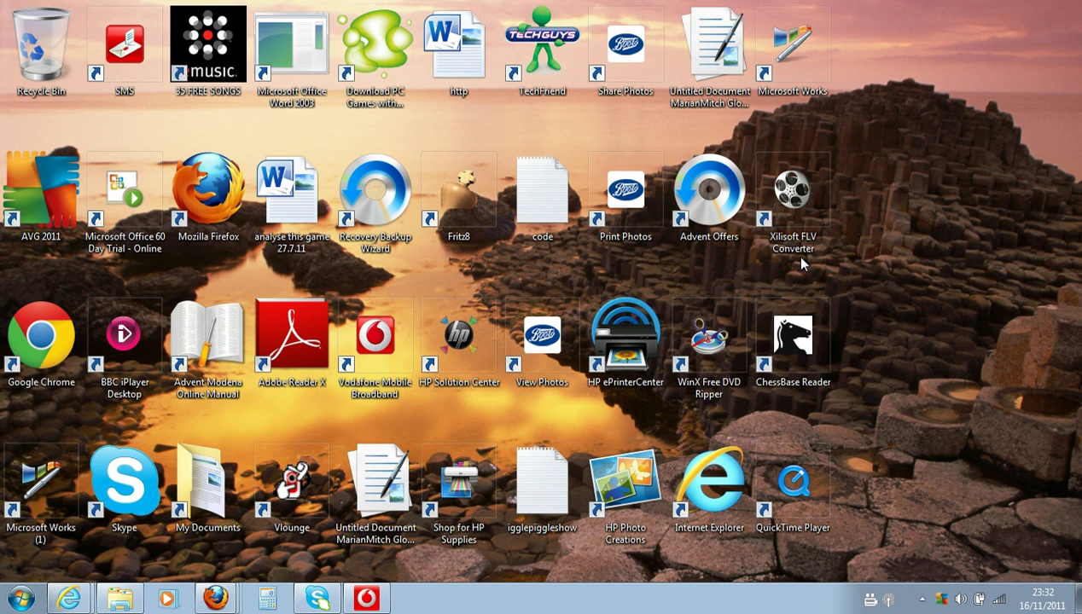
Step: Set the desktop icon size back to Medium icons
right_click(926, 308)
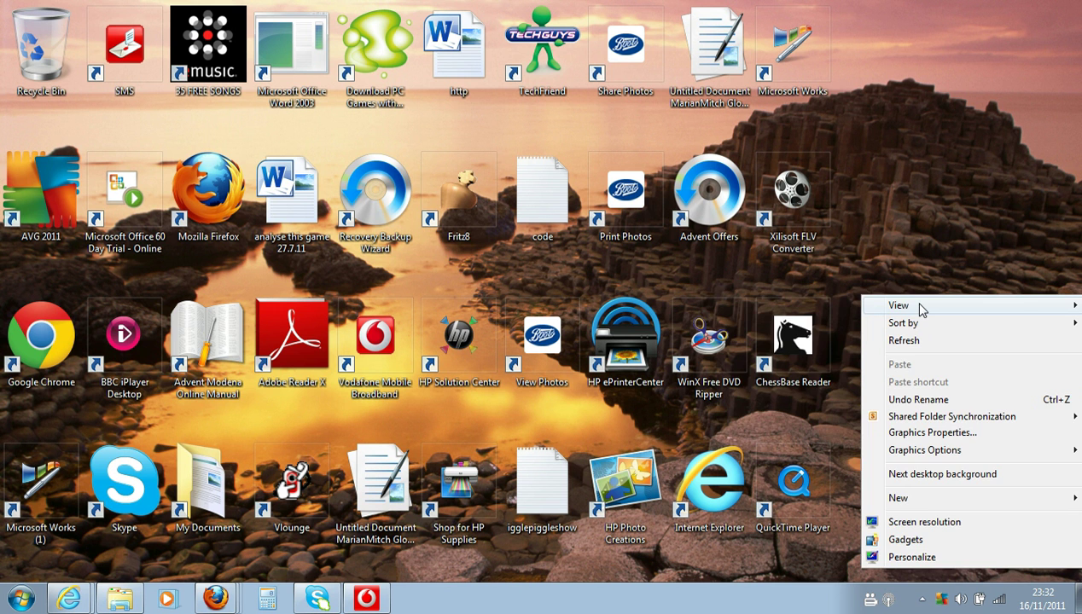
mouse_move(917, 307)
click(783, 325)
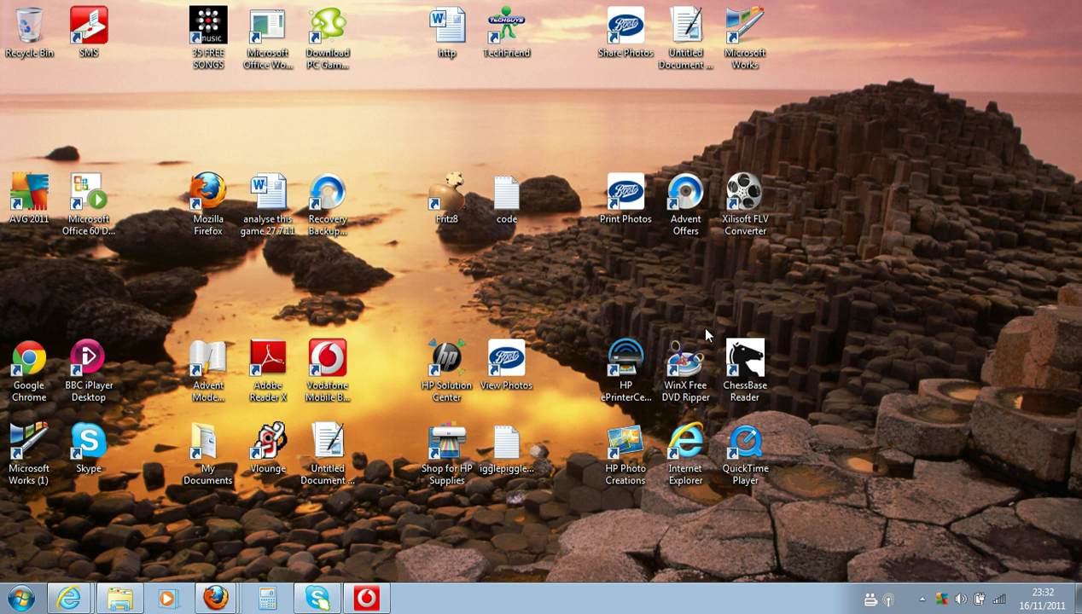
Step: Turn on Auto arrange icons for the desktop
right_click(853, 315)
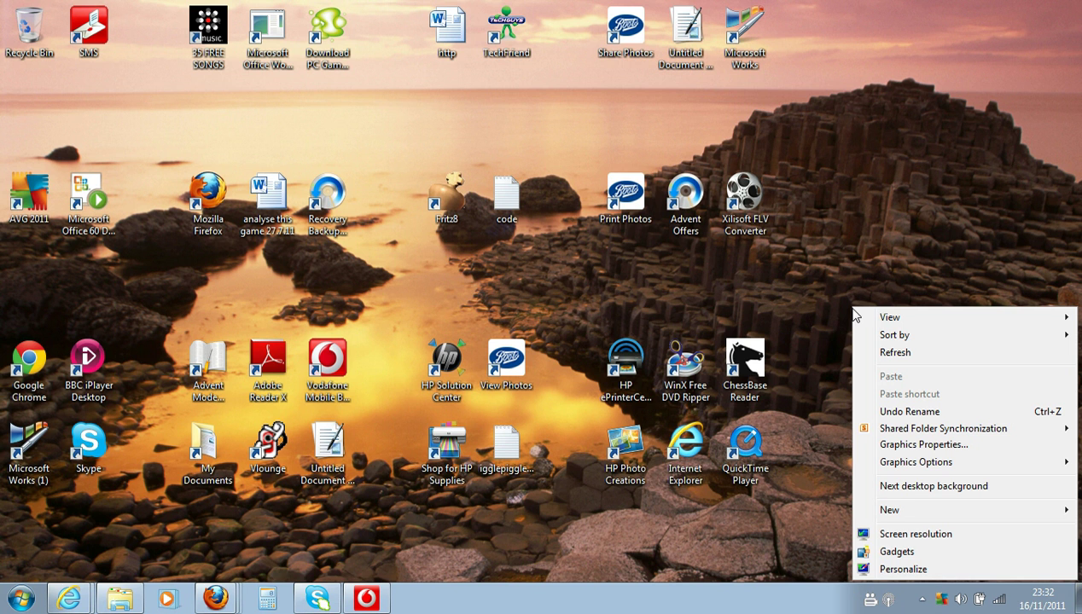
mouse_move(935, 321)
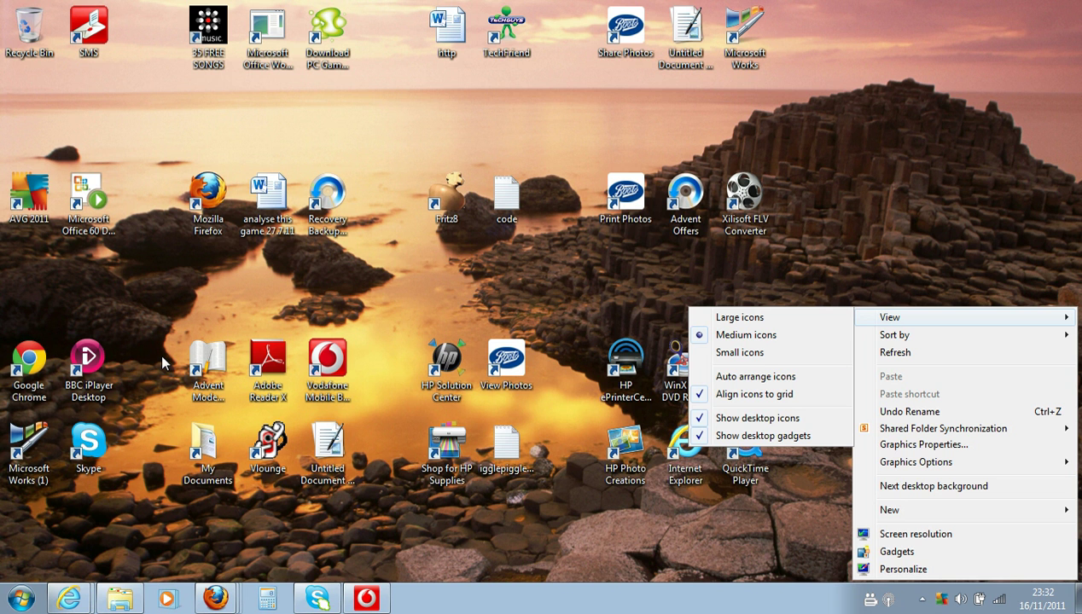
click(781, 379)
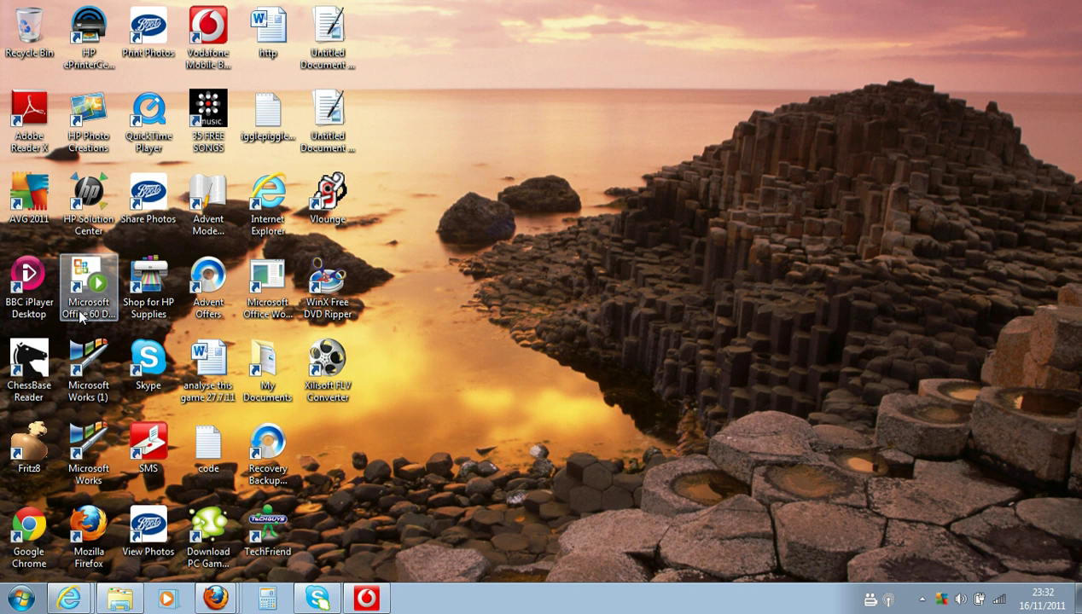
Step: Sort the desktop icons by item type
right_click(604, 223)
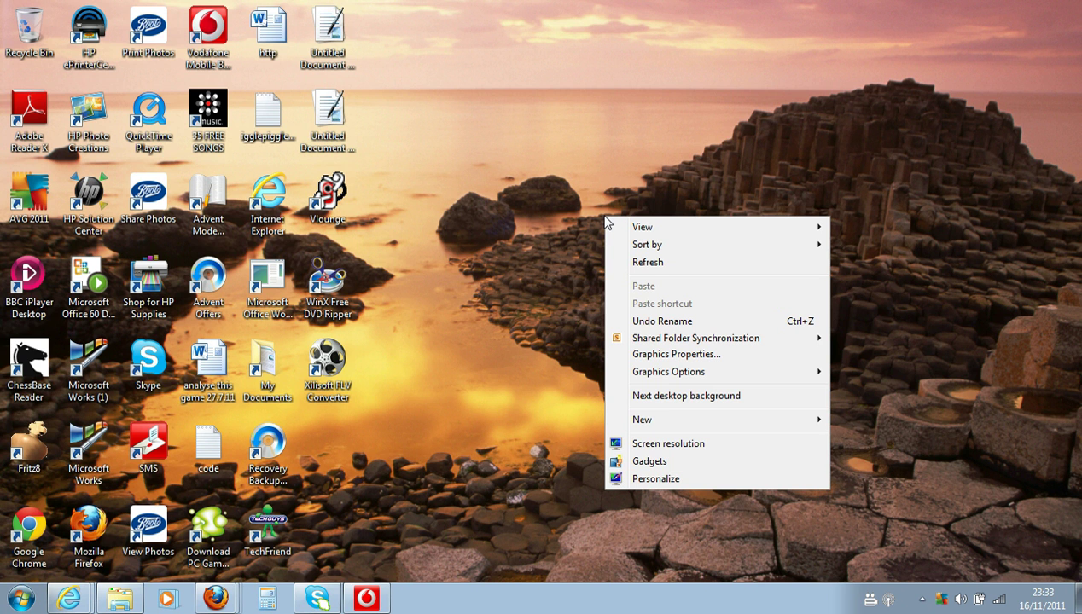
mouse_move(646, 235)
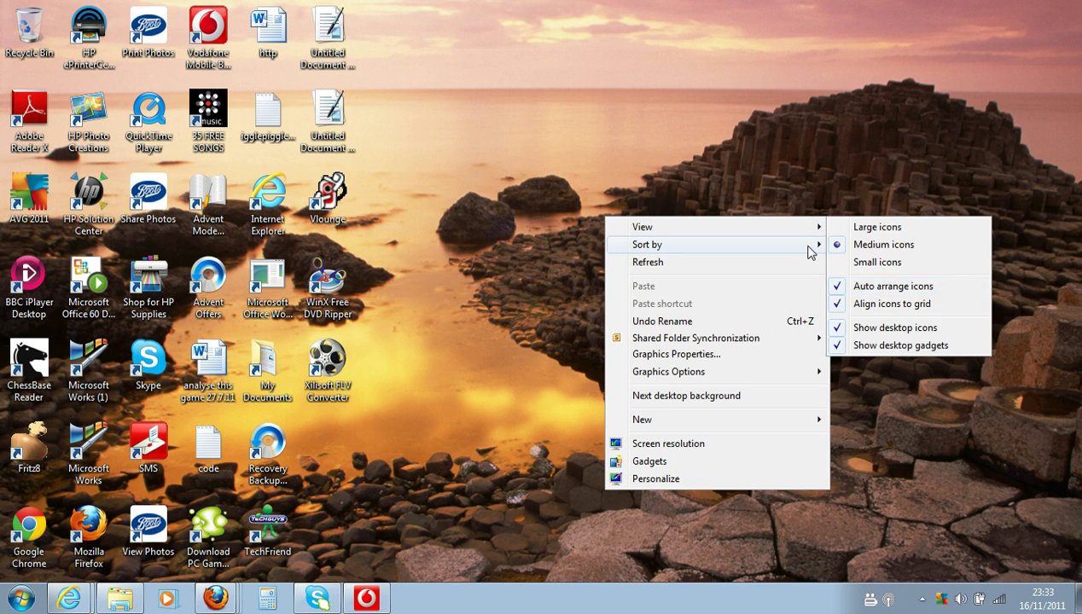
mouse_move(808, 250)
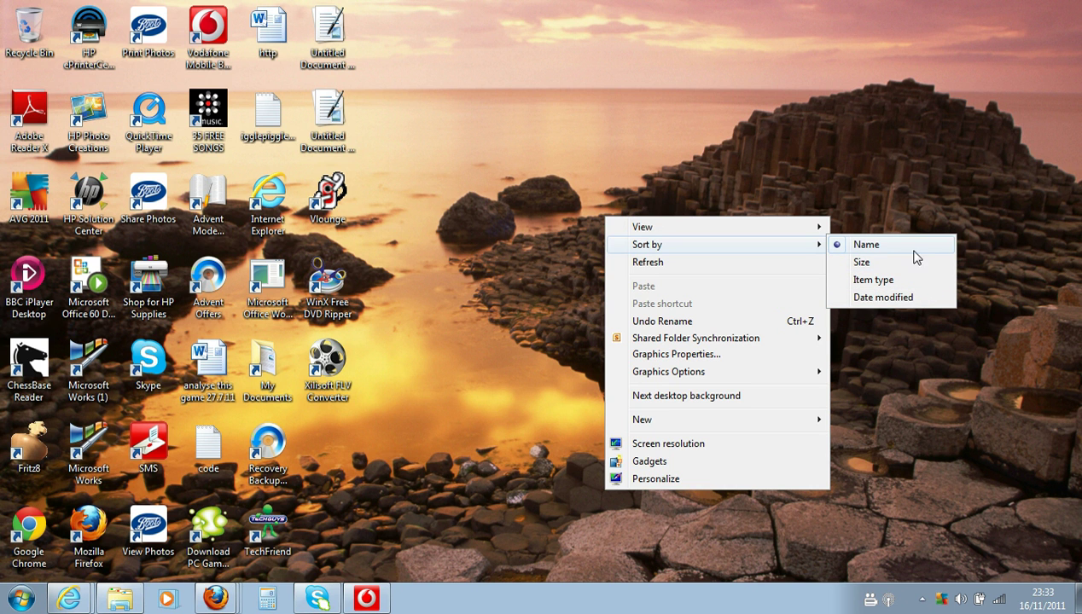
click(886, 285)
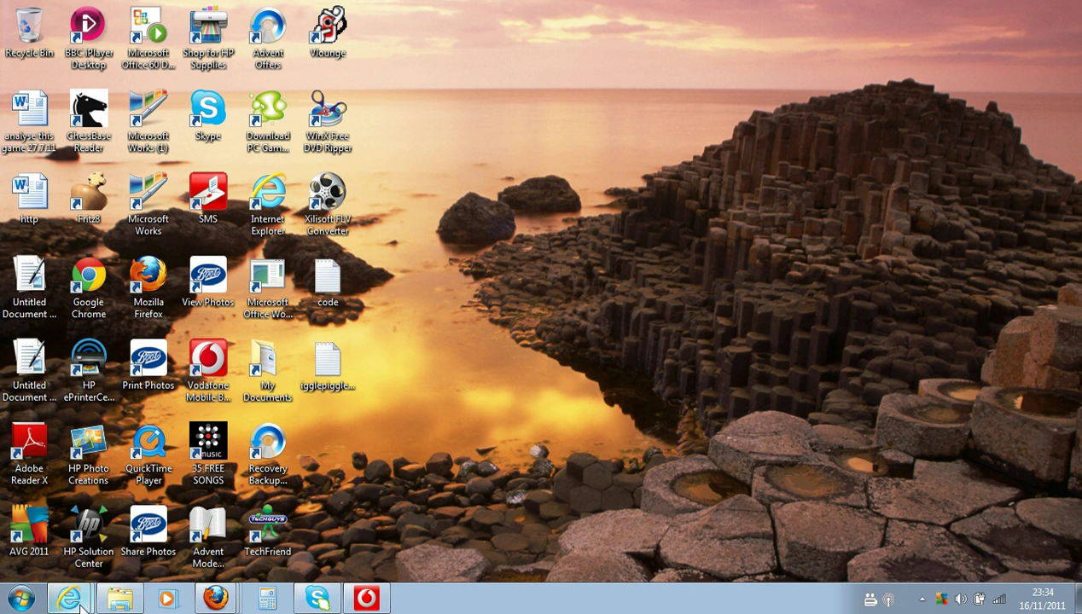
Step: View the taskbar's options, including the Lock the taskbar setting, and dismiss them
right_click(550, 591)
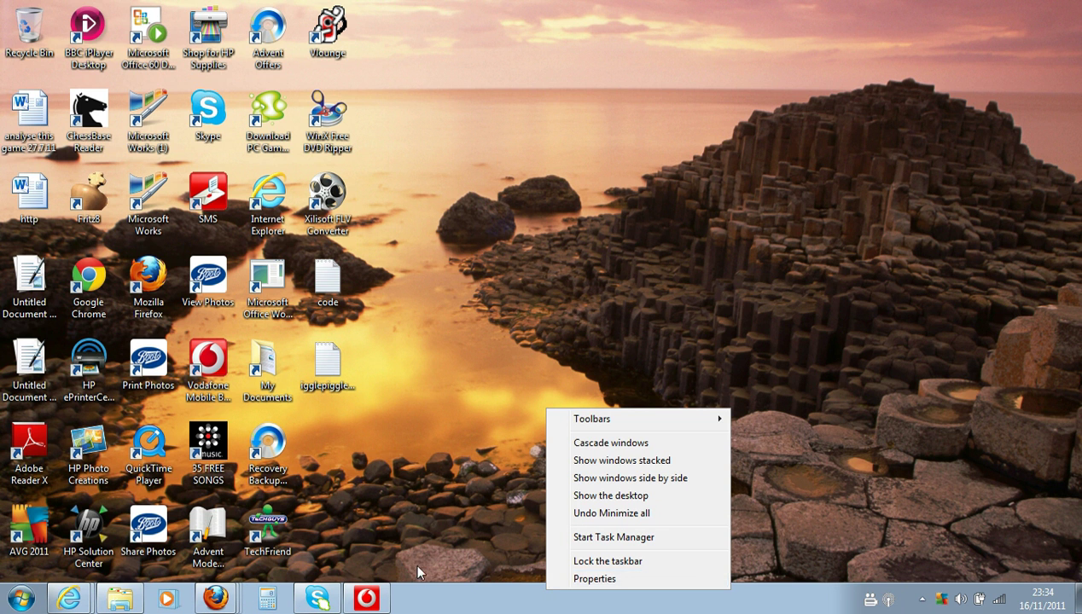
click(453, 601)
right_click(451, 599)
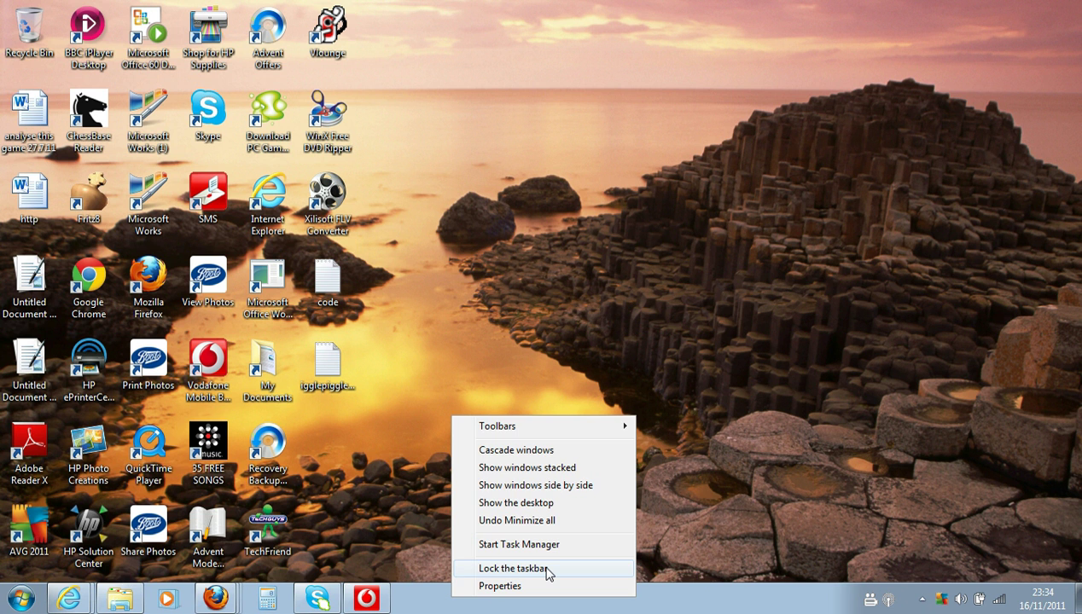
click(708, 559)
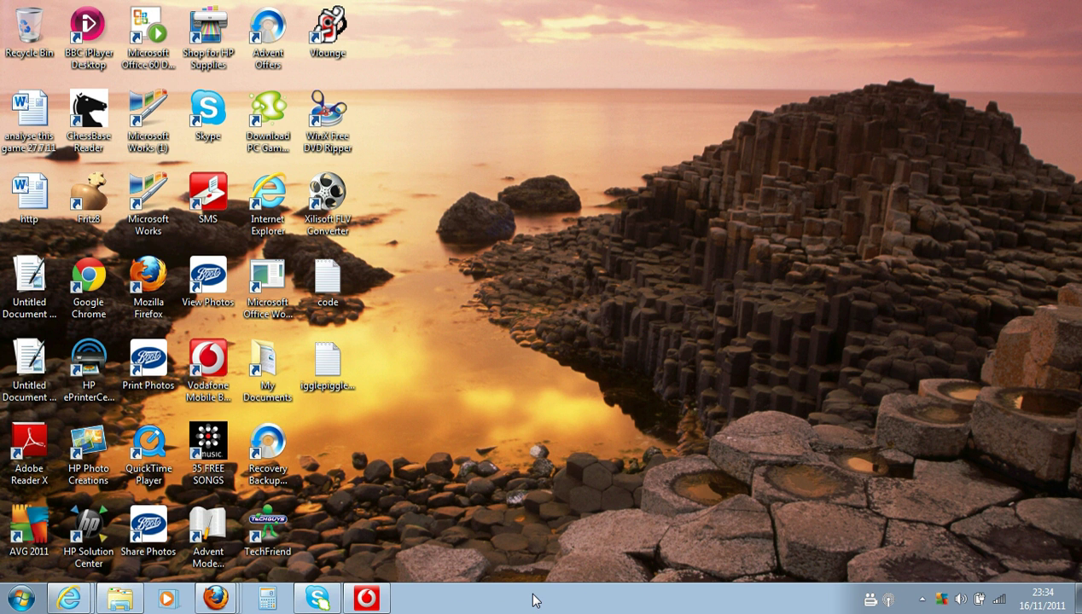
Step: Dock the taskbar at the right edge of the screen, and return it to the bottom edge
drag(763, 418, 975, 343)
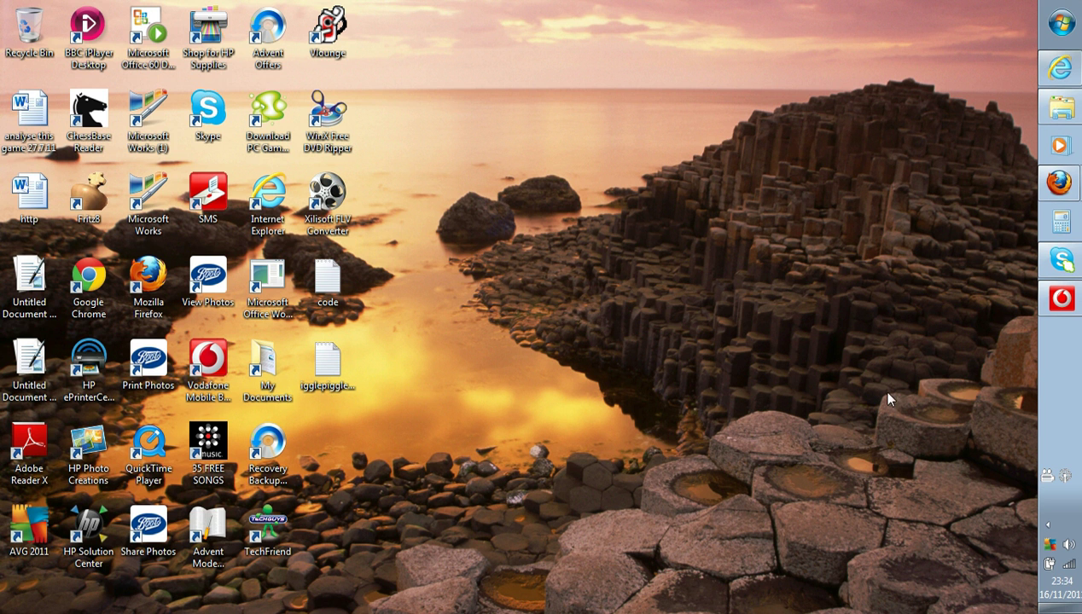
drag(1060, 410, 539, 592)
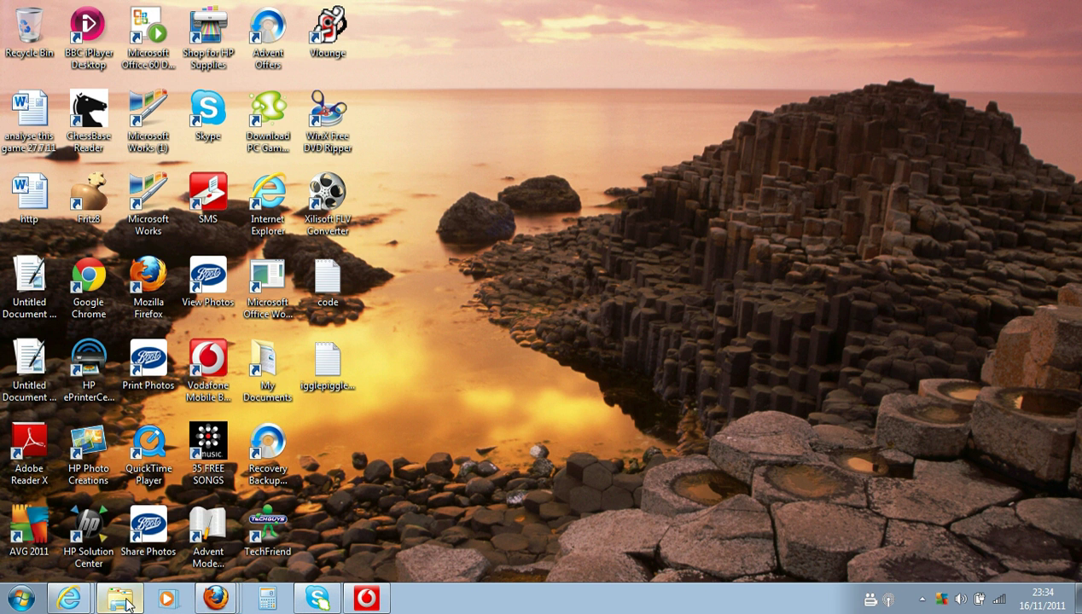
click(216, 599)
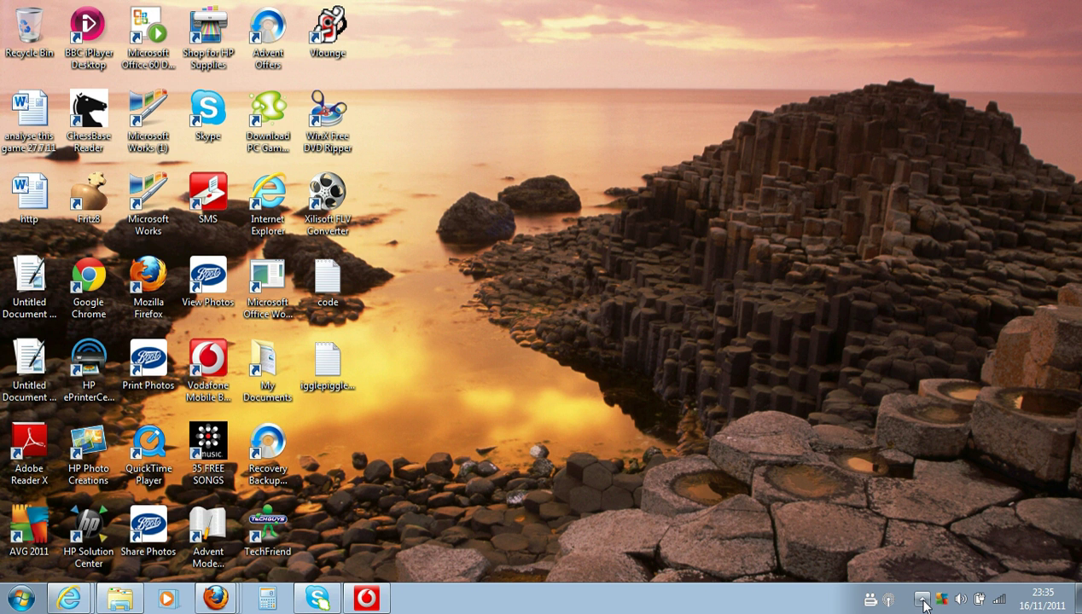
Step: Examine the hidden notification icons and the Customize option, and hide them again
click(922, 601)
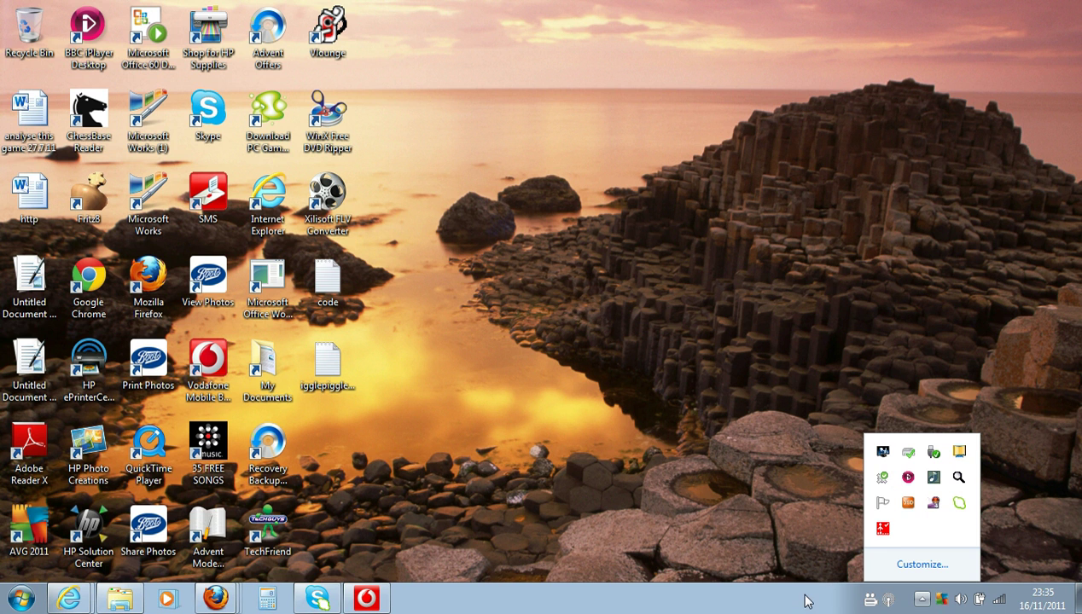
click(922, 600)
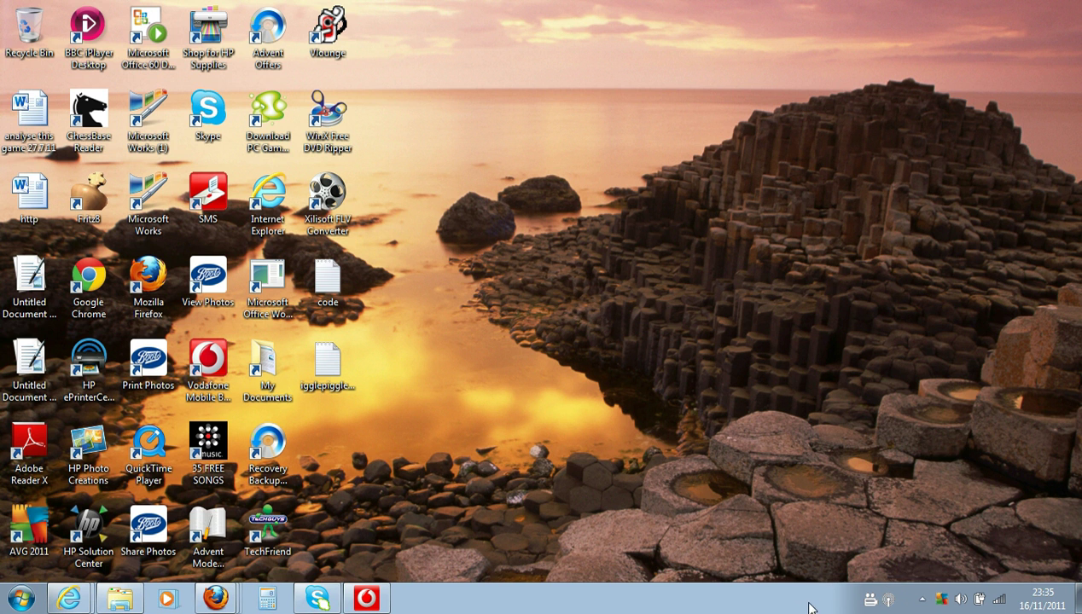
click(923, 600)
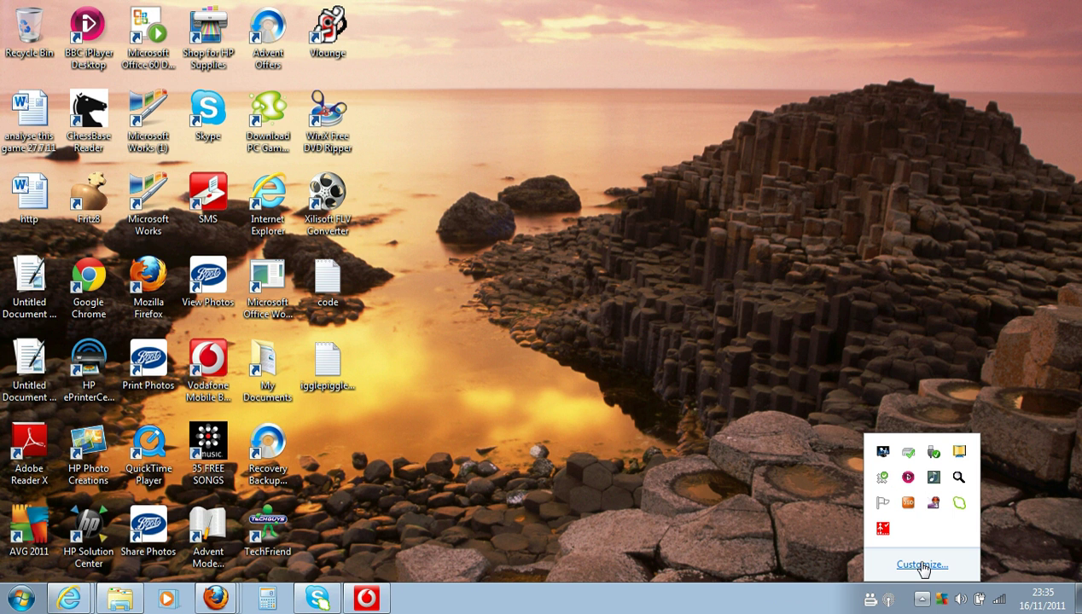
click(779, 596)
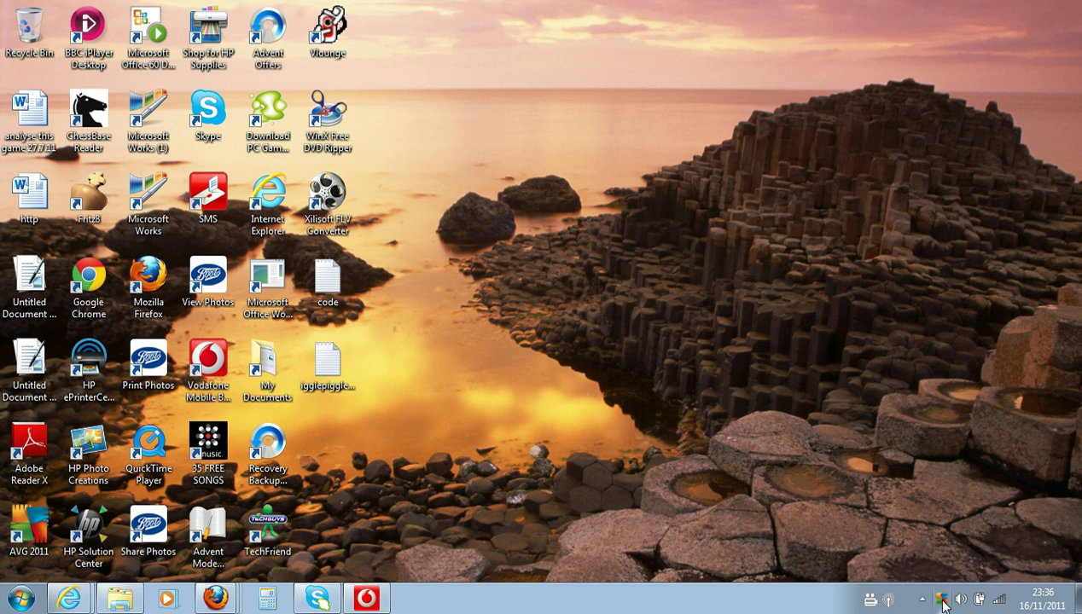
Step: Open AVG Anti-Virus from the notification area and move its window higher on the desktop
double_click(942, 600)
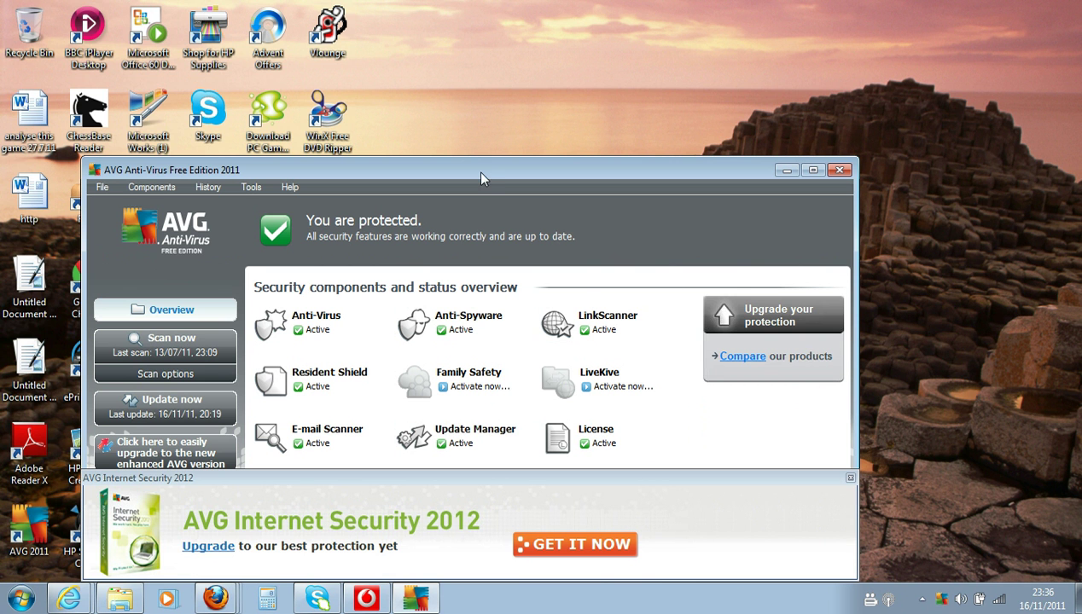
drag(477, 169, 524, 68)
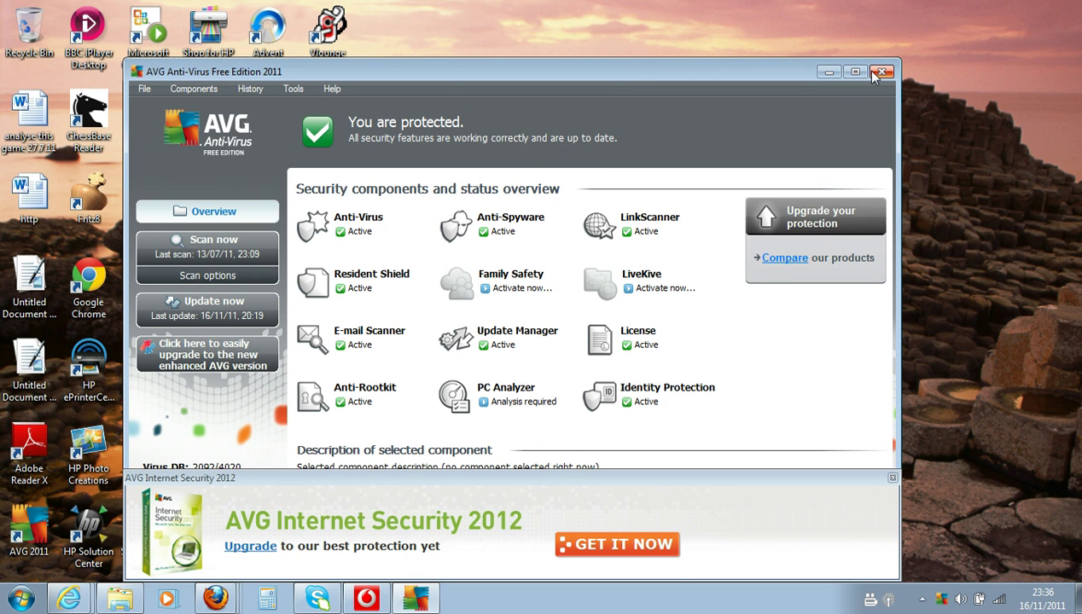
click(139, 73)
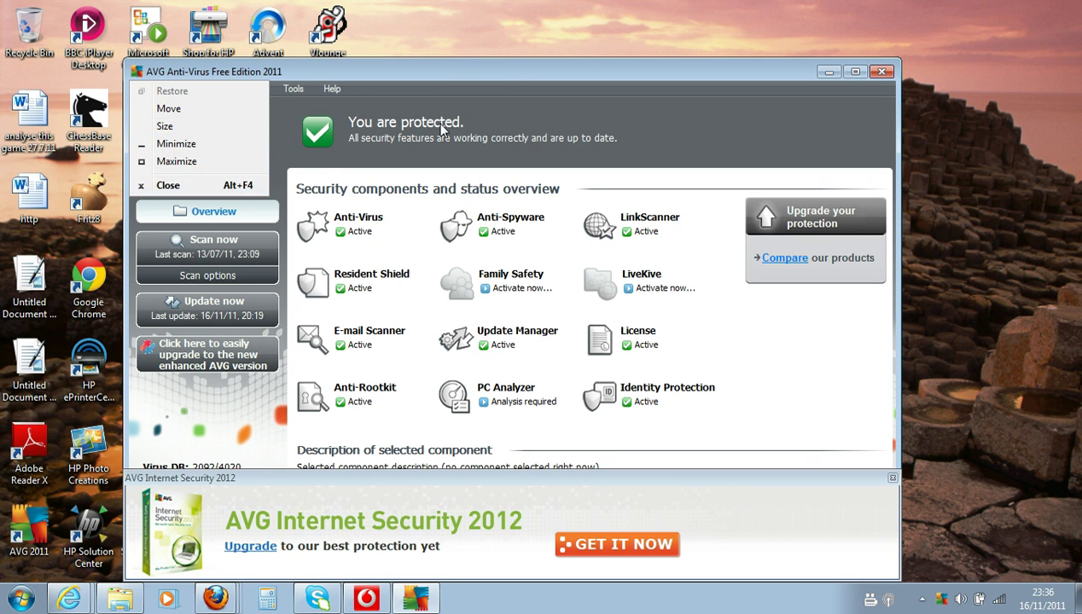
click(486, 77)
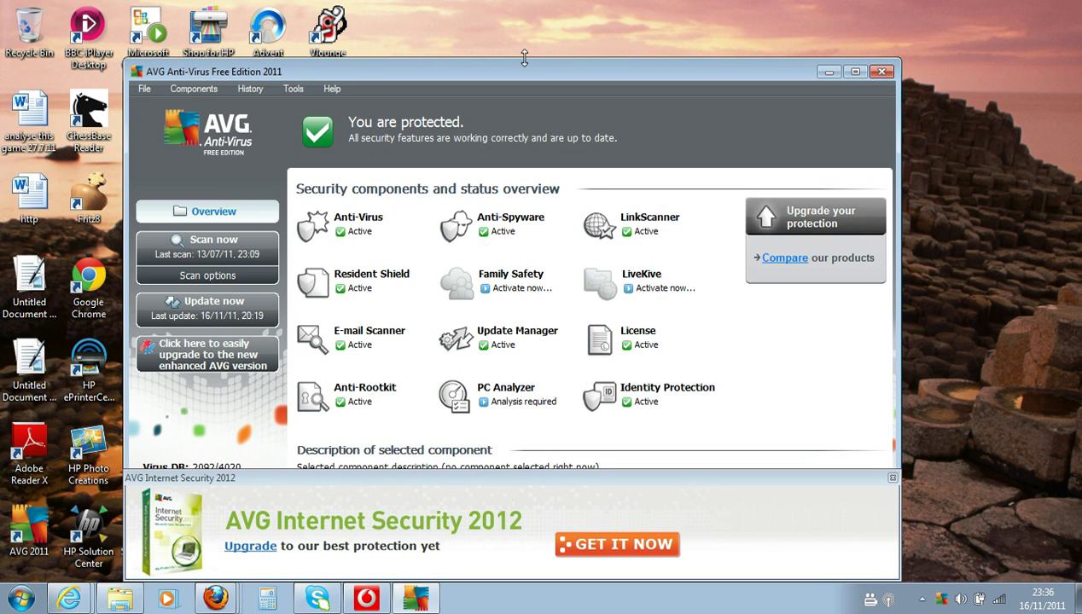
Step: Enlarge the AVG Anti-Virus window by extending its top edge upward and its left edge outward
drag(525, 57, 526, 24)
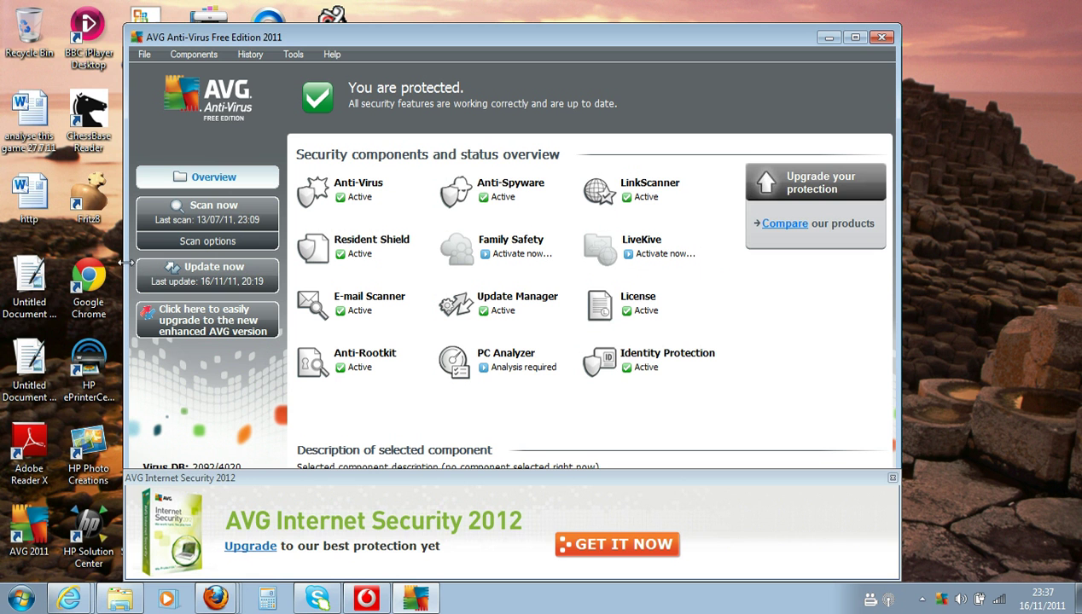
drag(125, 262, 69, 259)
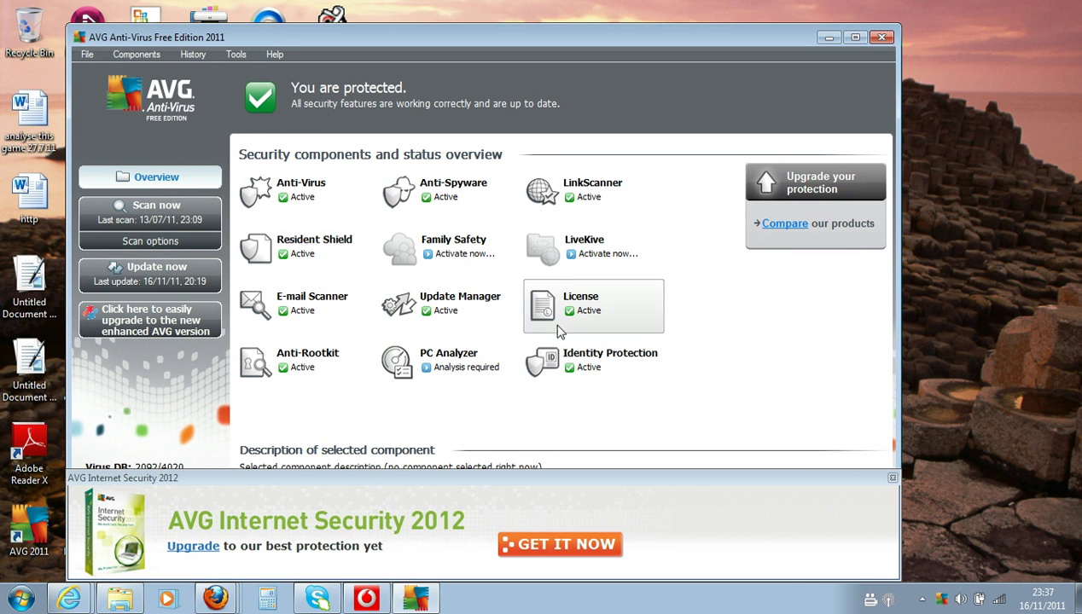
Step: Widen the AVG Anti-Virus window by extending its right edge outward, and maximize and restore it once
drag(900, 265, 1025, 266)
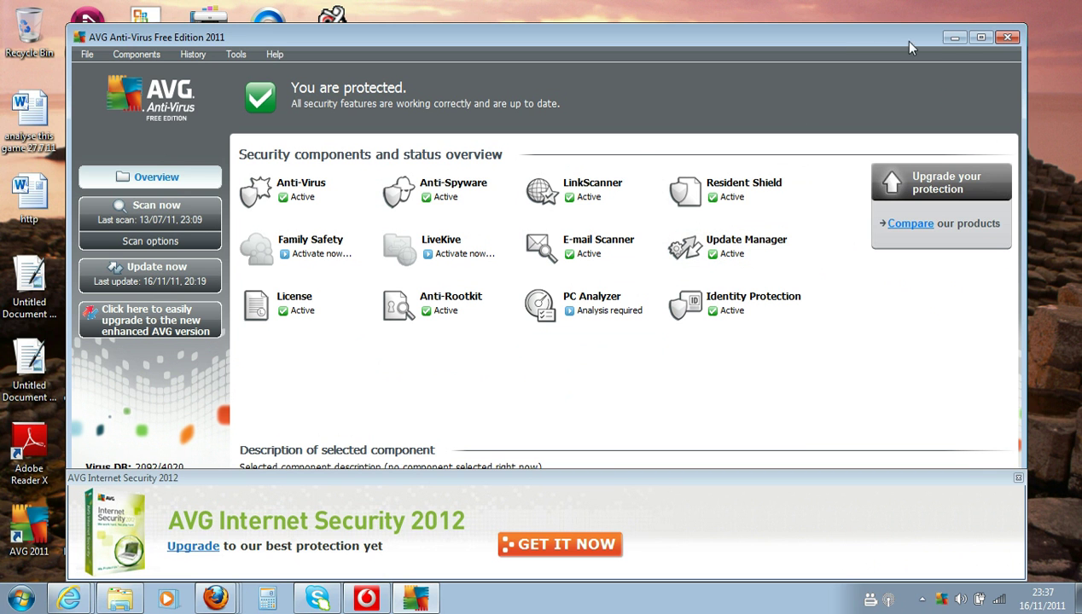
click(980, 38)
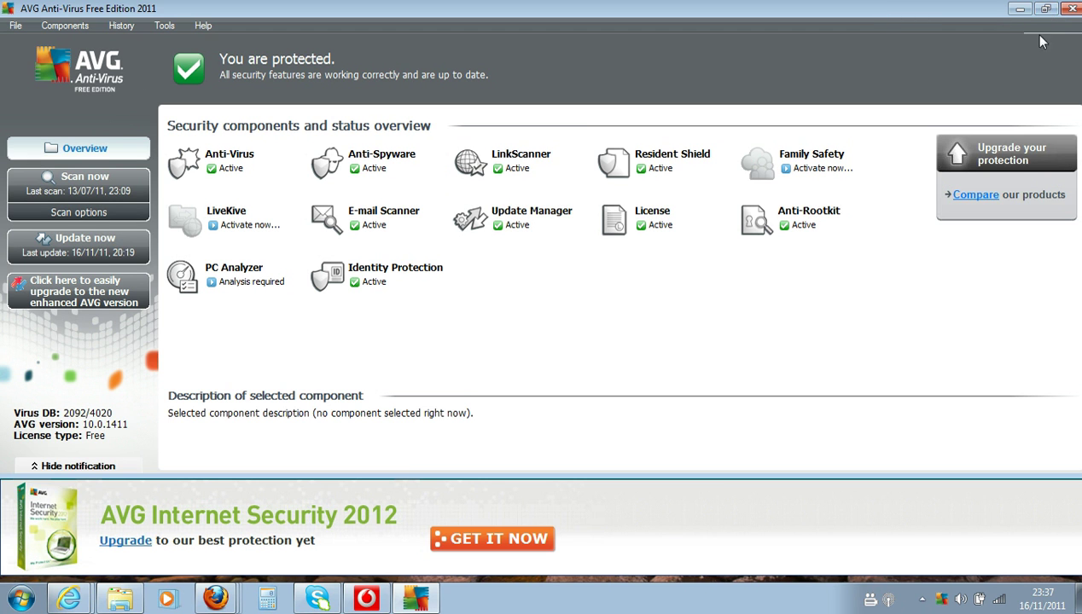
click(1047, 10)
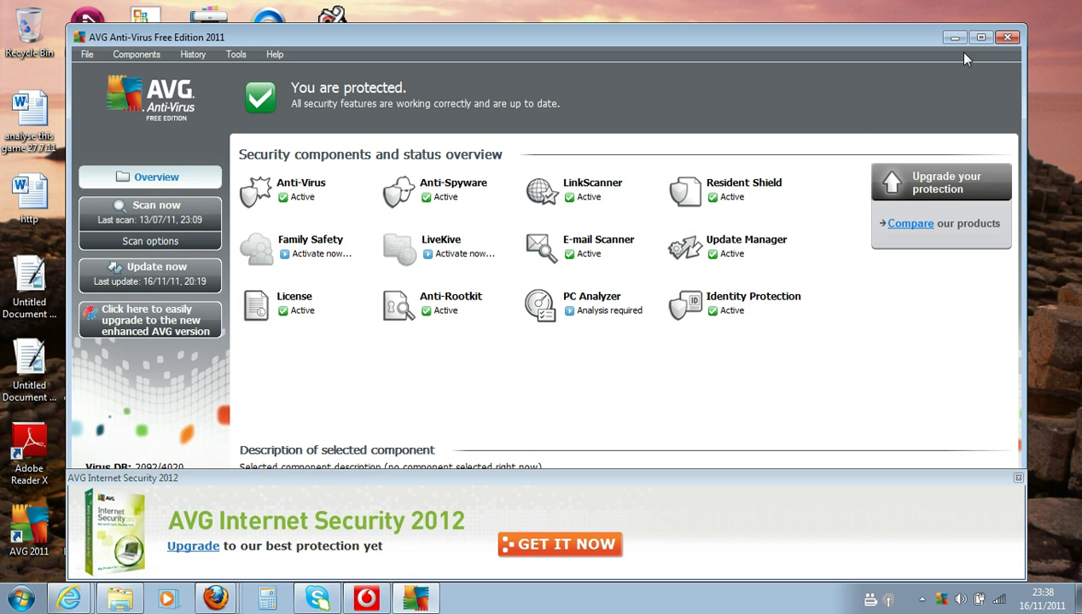
Step: Maximize the AVG Anti-Virus window again and return it to its restored size before closing it
click(981, 39)
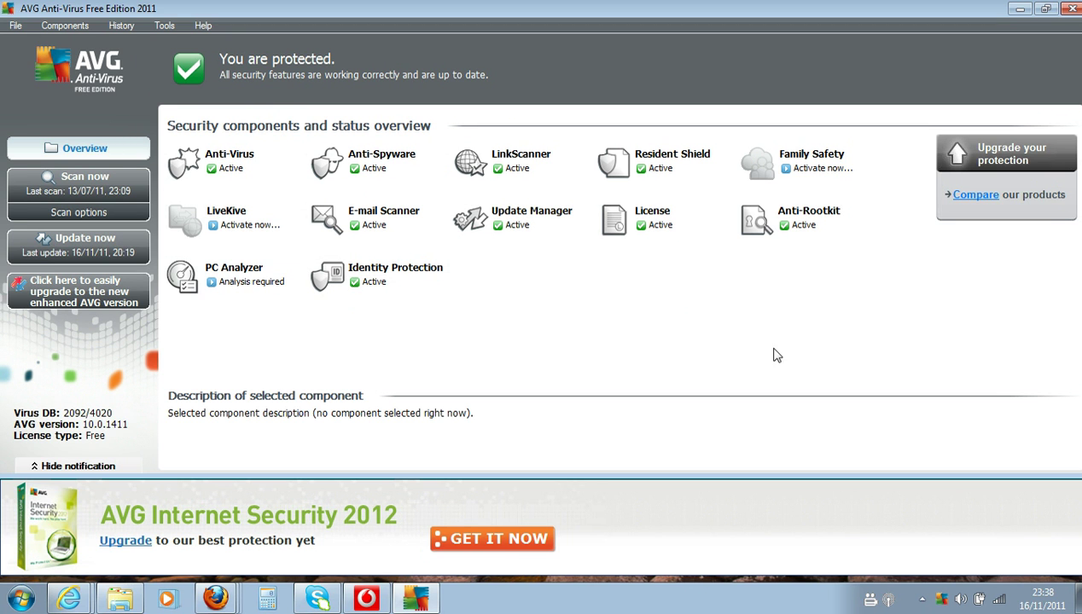
click(1047, 9)
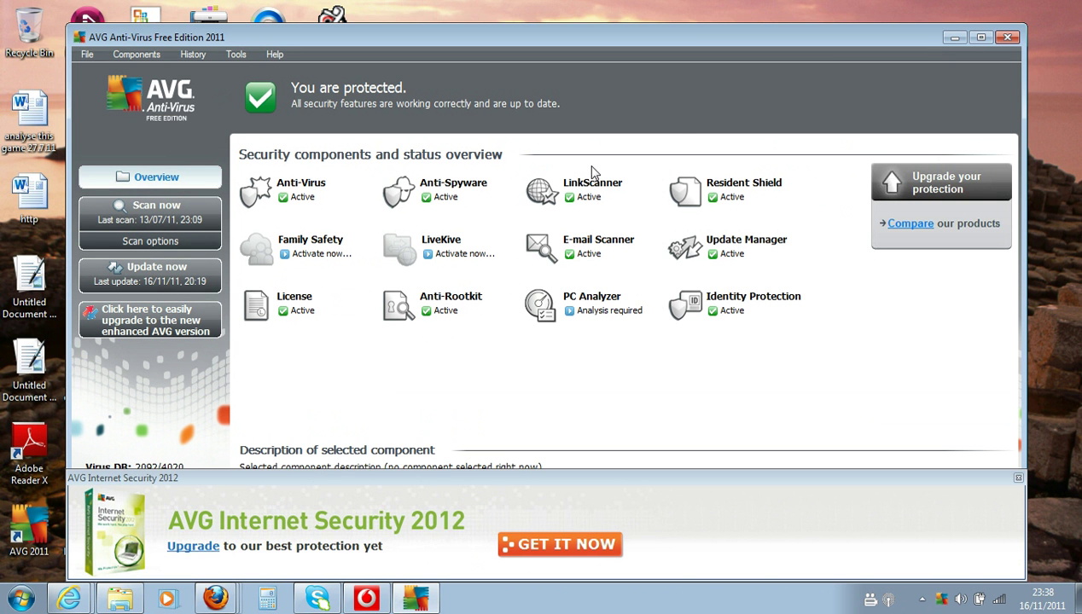
click(1006, 37)
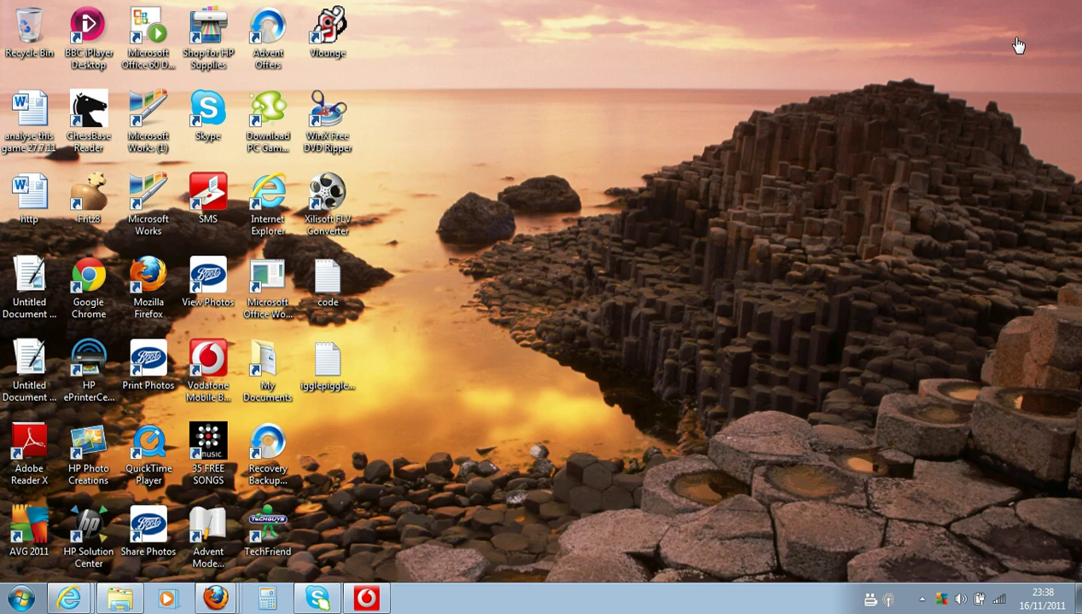
Step: Lower and raise the speaker volume from the notification area, and dismiss the volume control
click(960, 601)
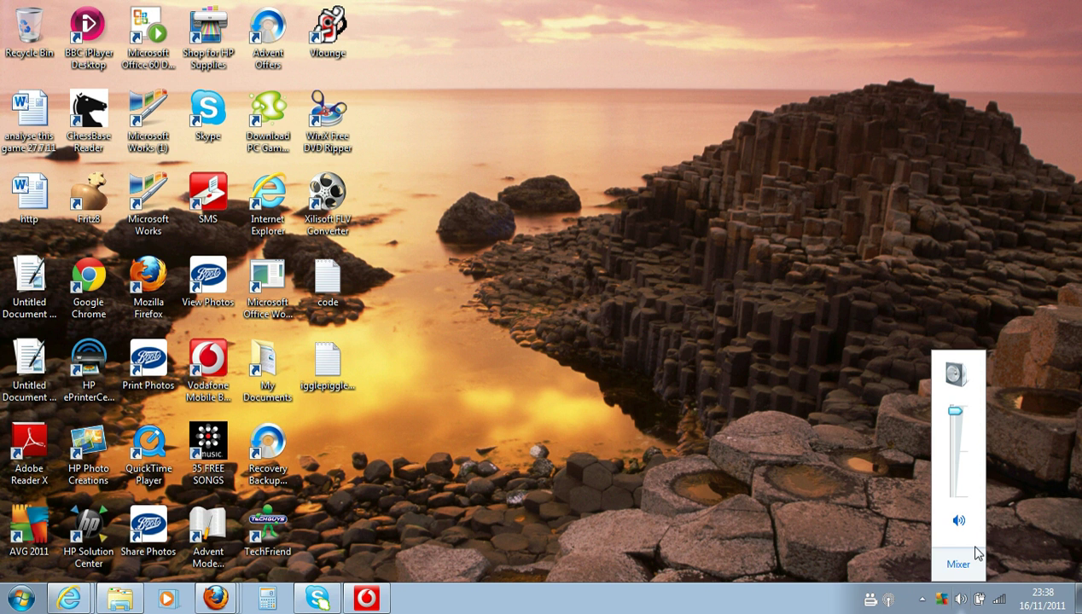
scroll(970, 461, down, 10)
scroll(970, 461, up, 4)
scroll(970, 461, up, 2)
drag(955, 423, 765, 420)
click(813, 447)
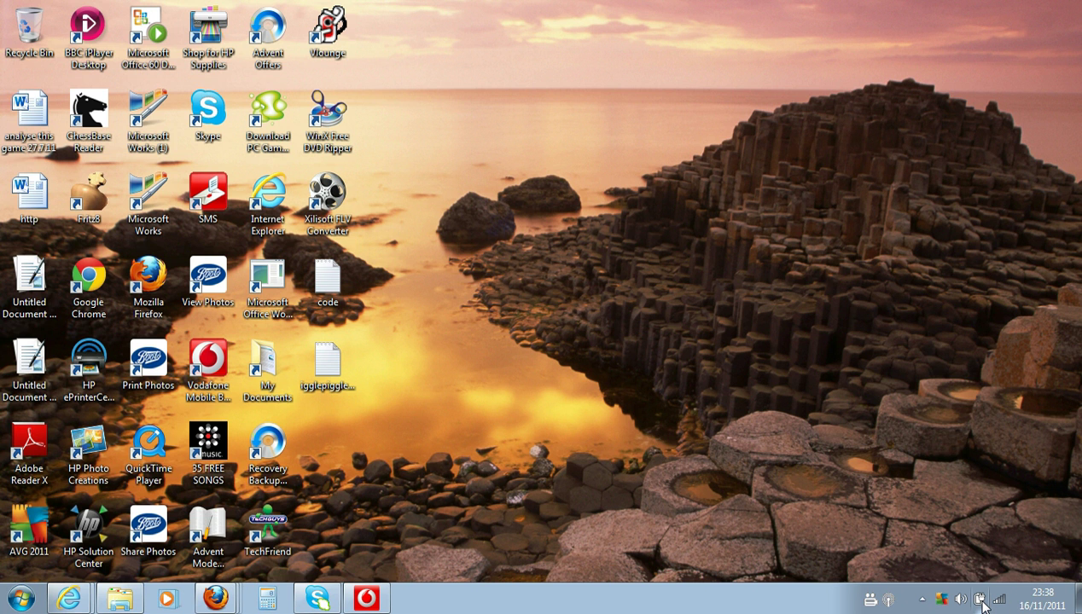